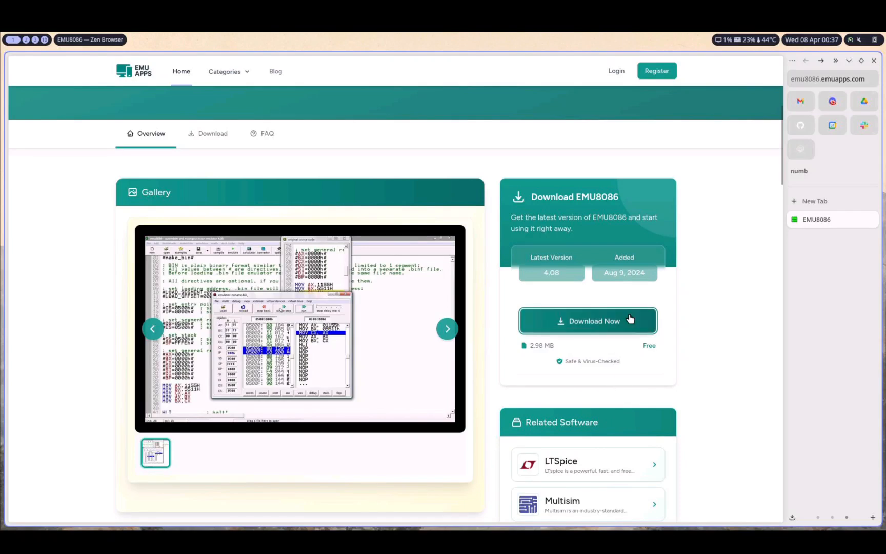
Download EMU8086 version 4.08 for Windows from the EMU Apps website
scroll(667, 256, "up", 3)
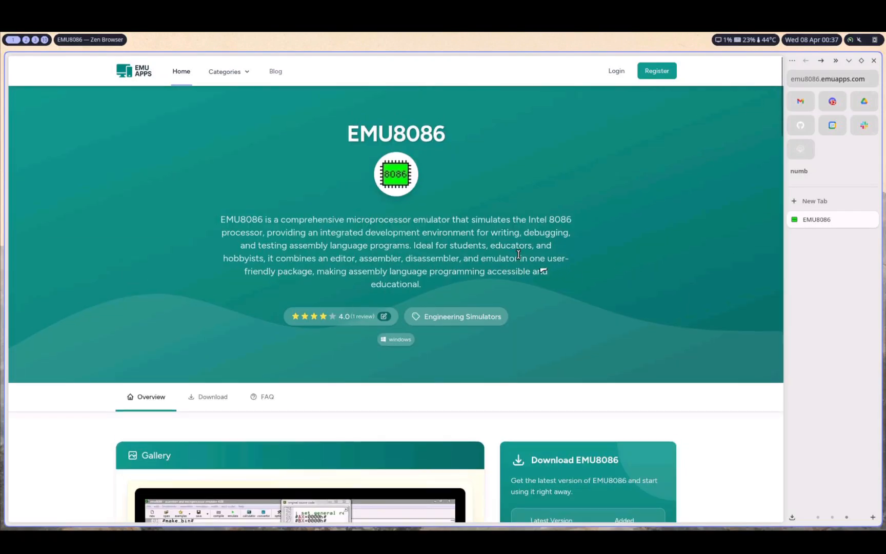
scroll(498, 260, "down", 5)
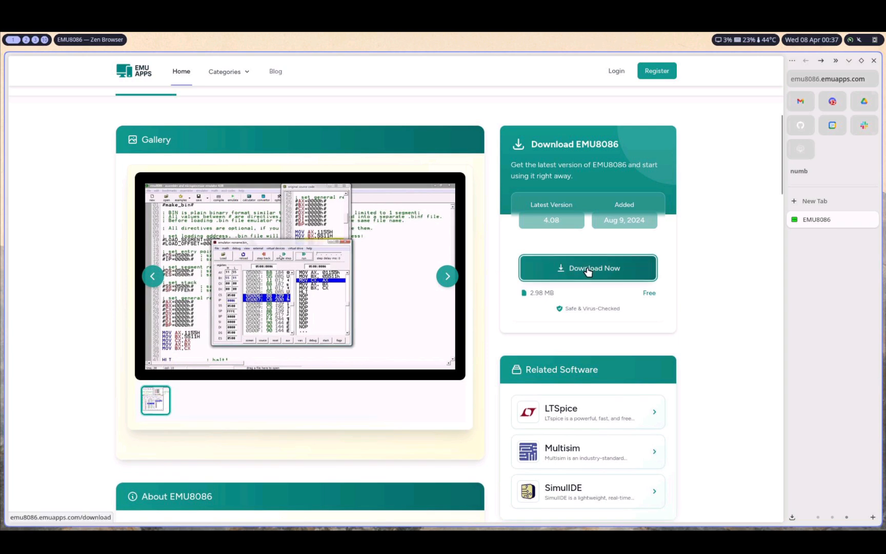
left_click(588, 271)
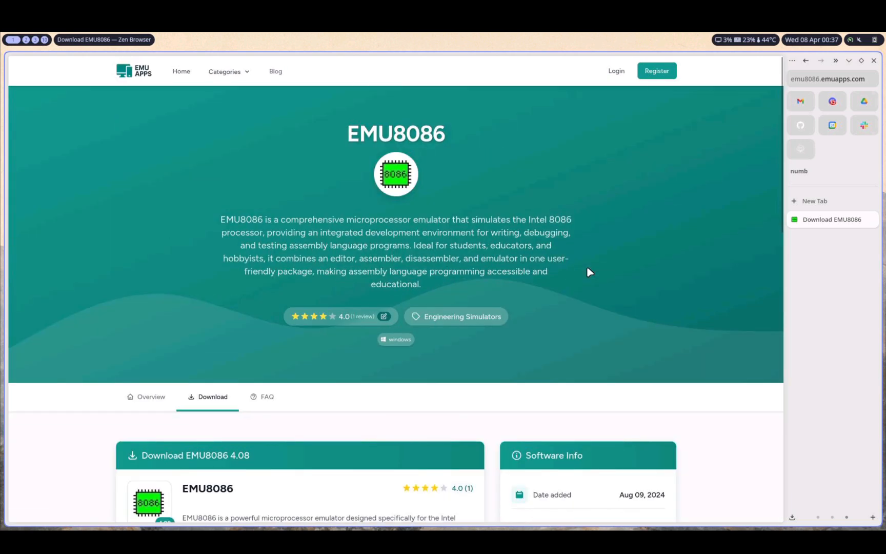
scroll(427, 344, "down", 6)
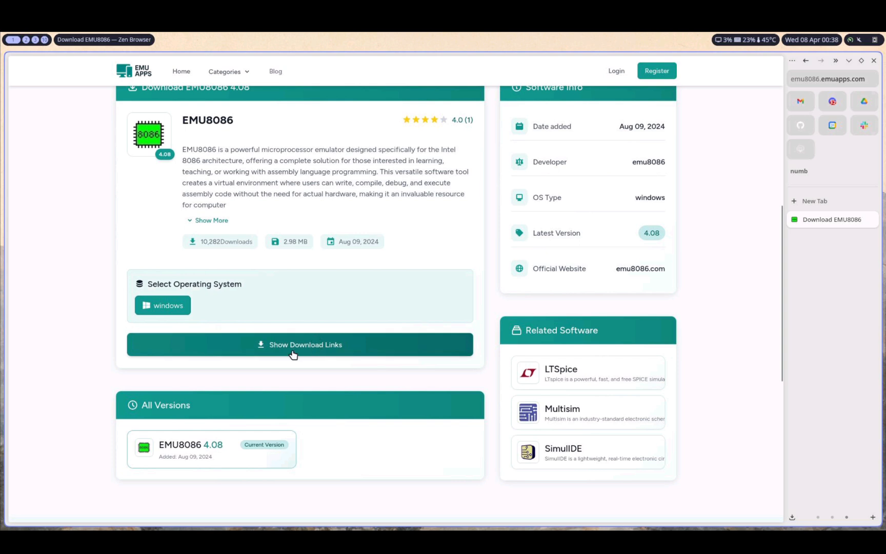
left_click(334, 354)
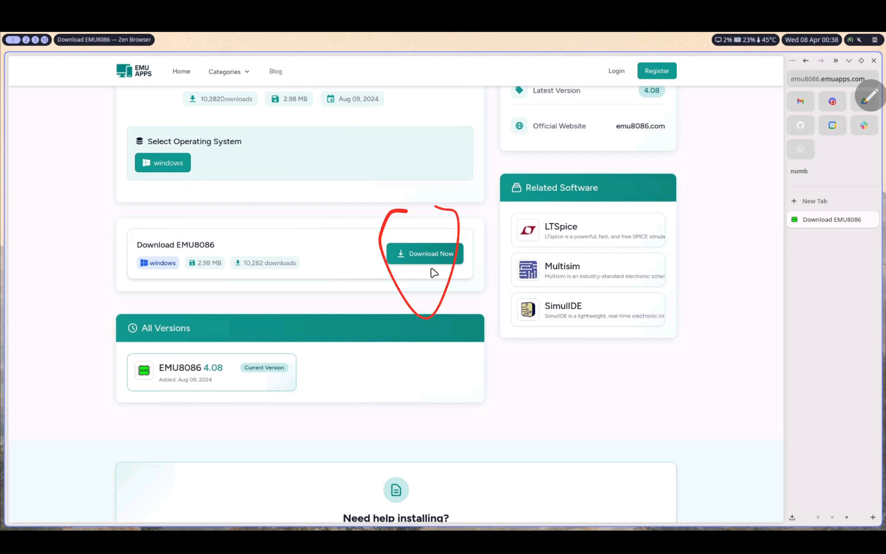
left_click(431, 262)
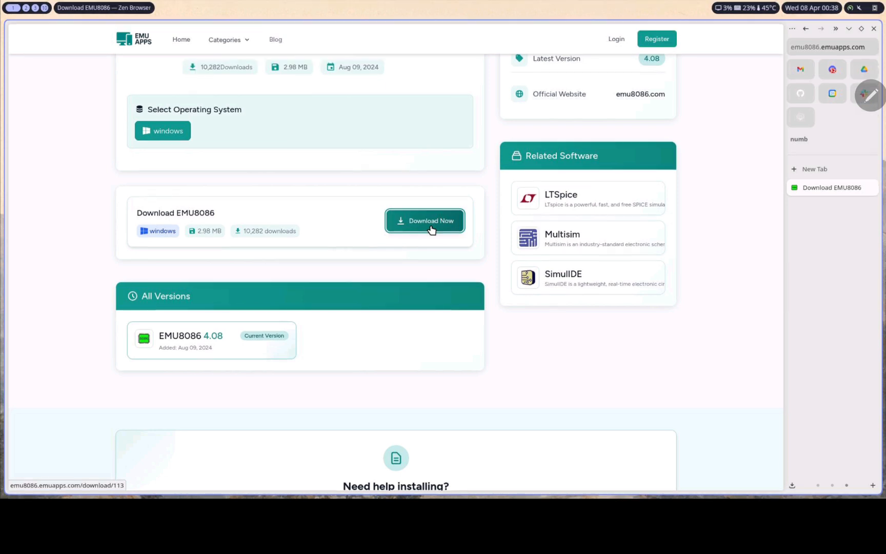
Switch to Ark and open emu8086v408.zip from the Downloads folder, filtering the files by Zip archive
key("super+2")
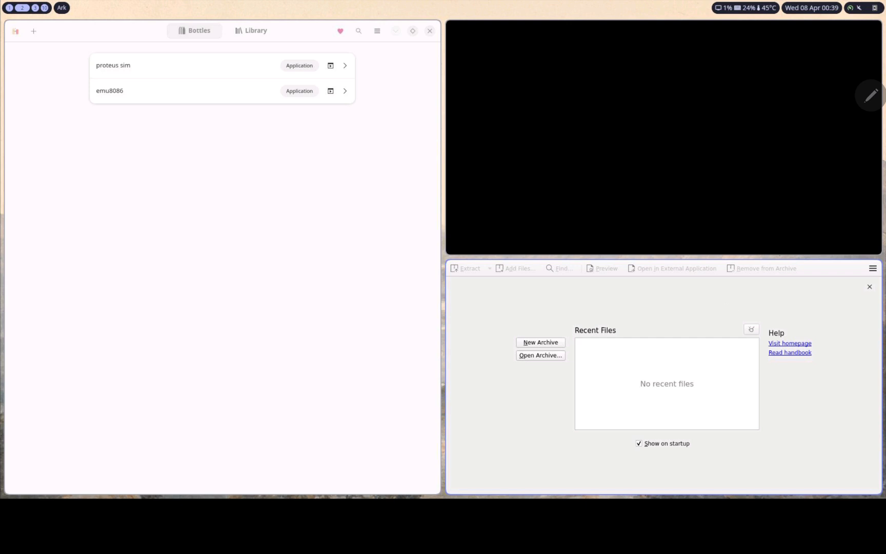
mouse_move(546, 287)
left_mouse_down()
mouse_move(652, 331)
mouse_move(604, 284)
left_mouse_up()
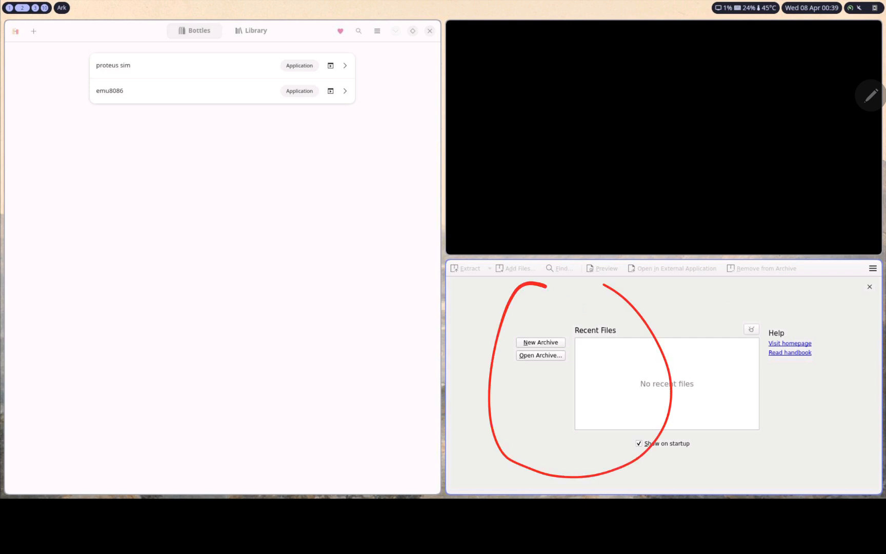
left_click(554, 346)
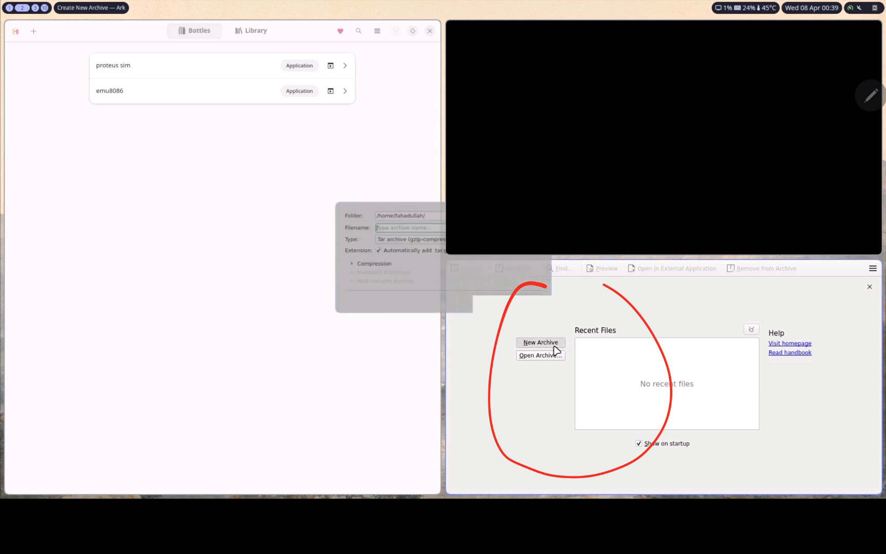
left_click(523, 305)
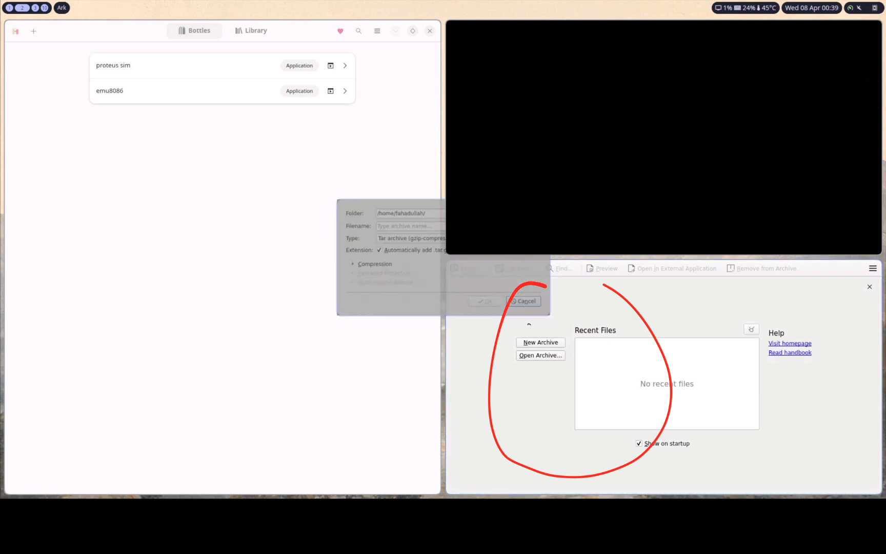
left_click(541, 356)
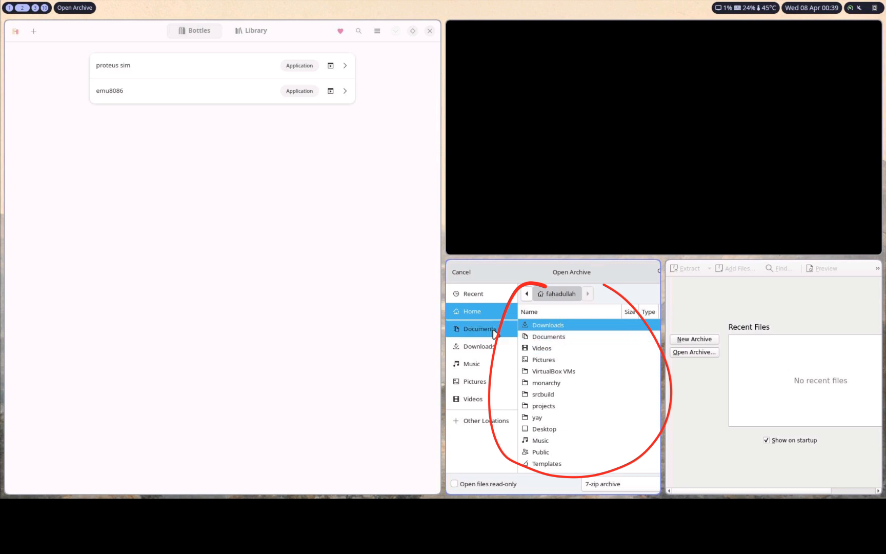
left_click(488, 349)
left_click(602, 485)
scroll(623, 414, "down", 10)
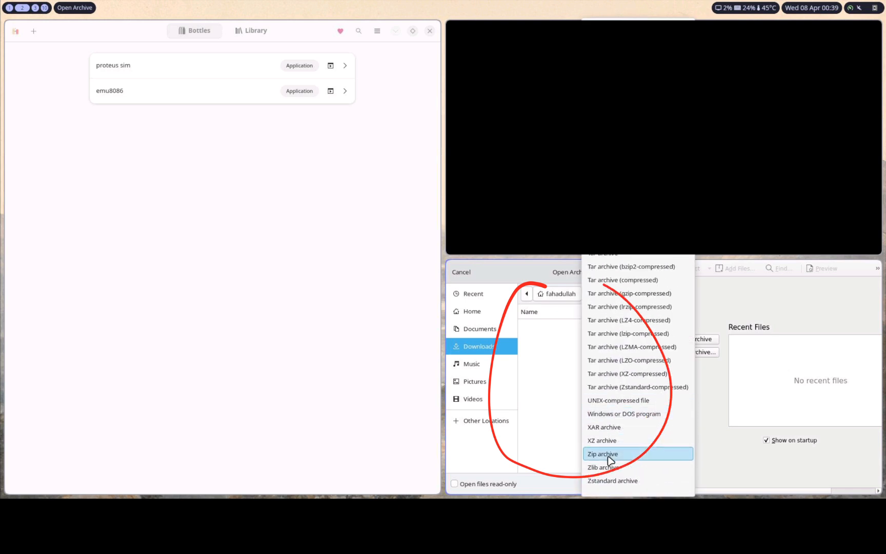
left_click(621, 456)
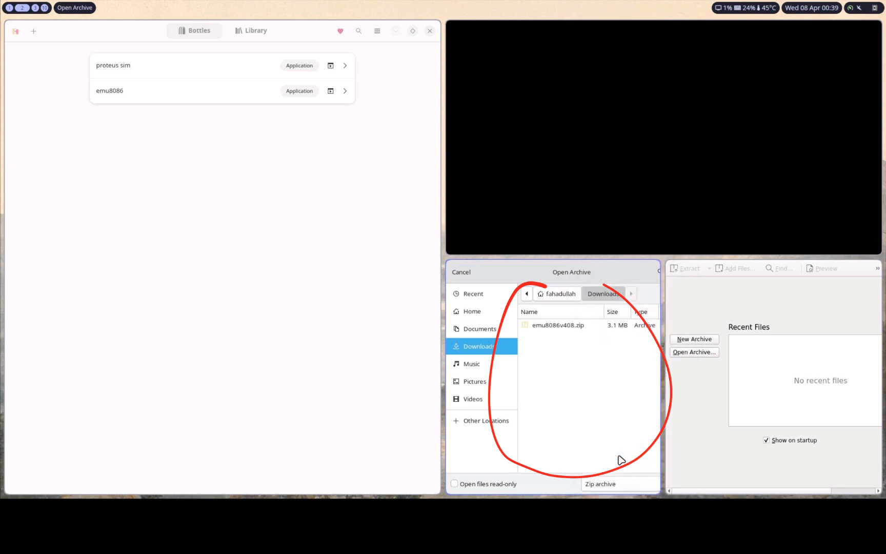
left_click(572, 331)
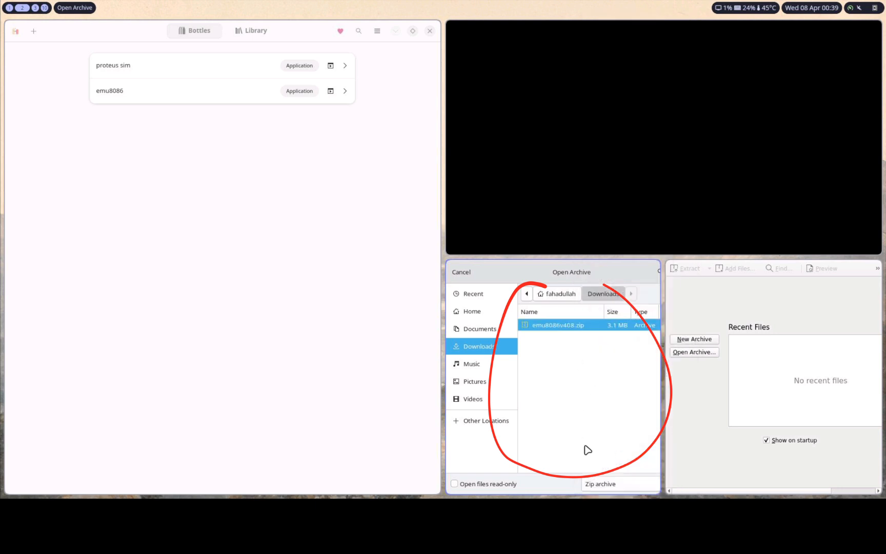
key("Return")
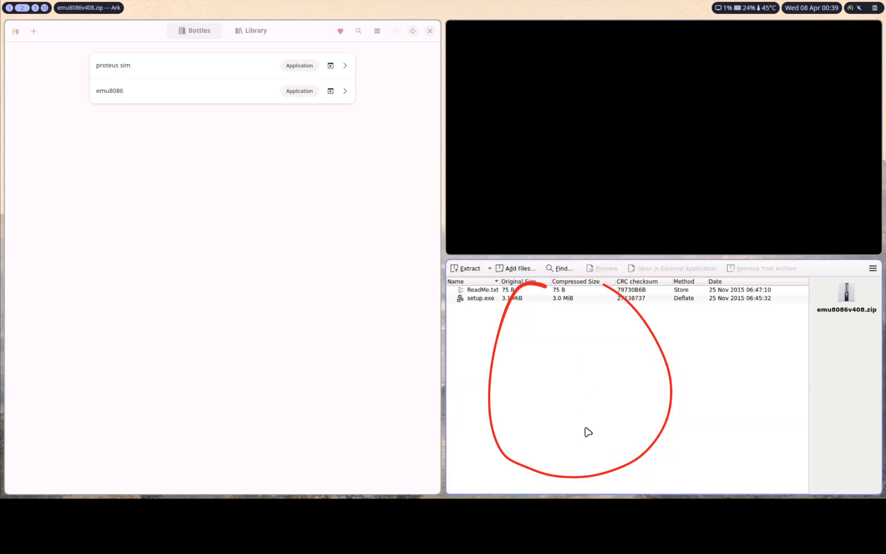
Extract the whole archive into an emu8086v408 subfolder of Downloads and close the terminal and Ark
left_click(469, 268)
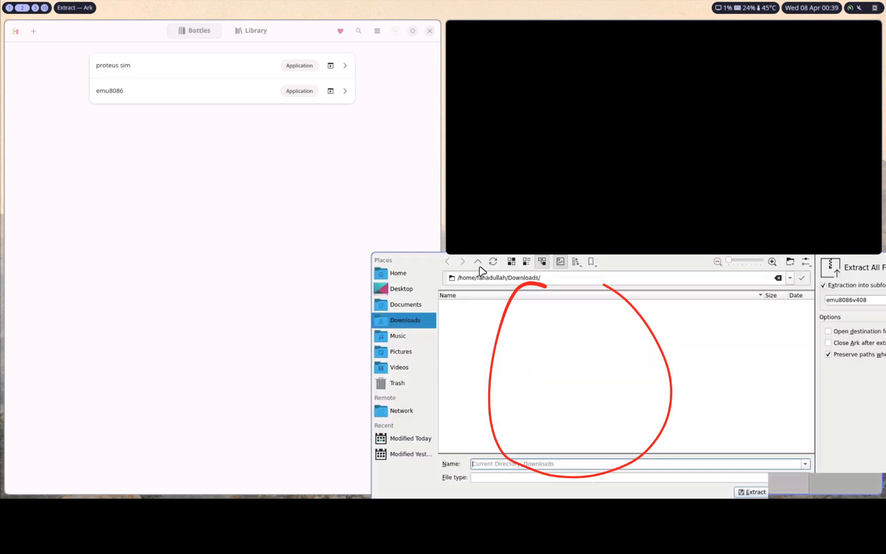
left_click(752, 491)
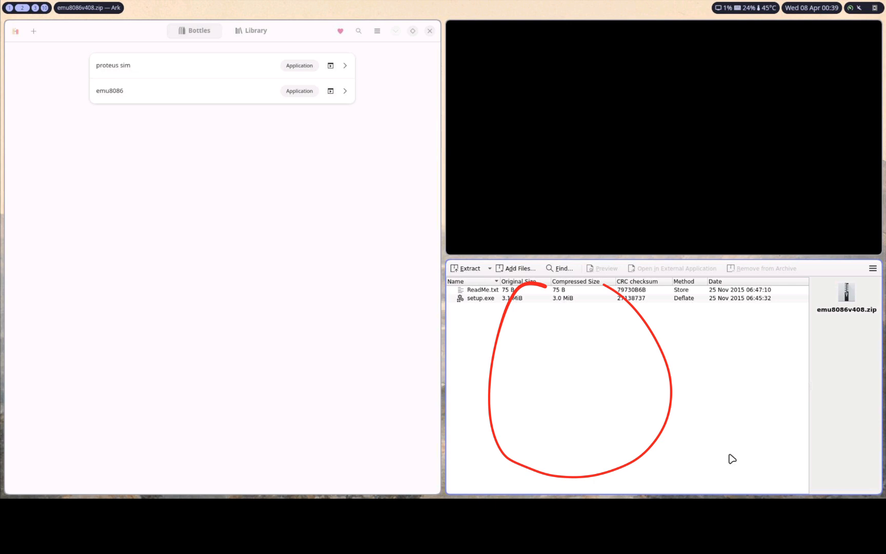
key("super+Up")
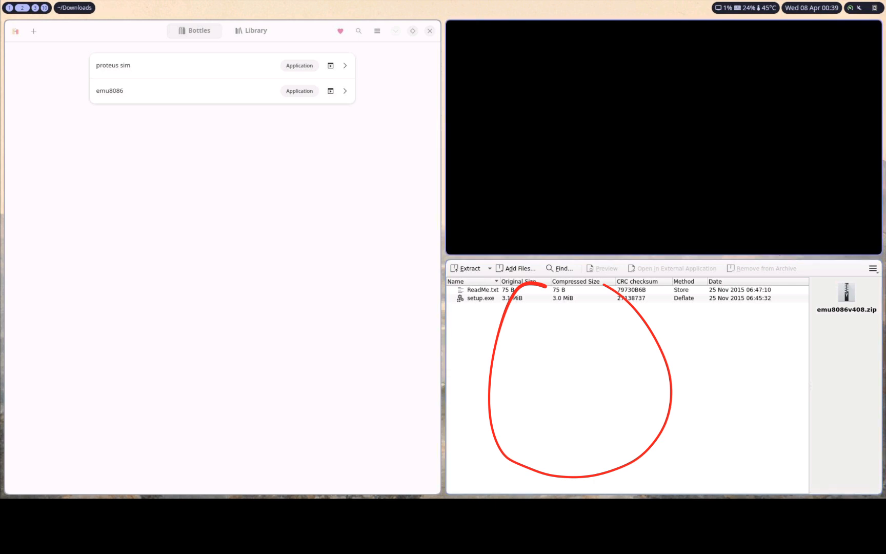
key("super+q")
key("super+q")
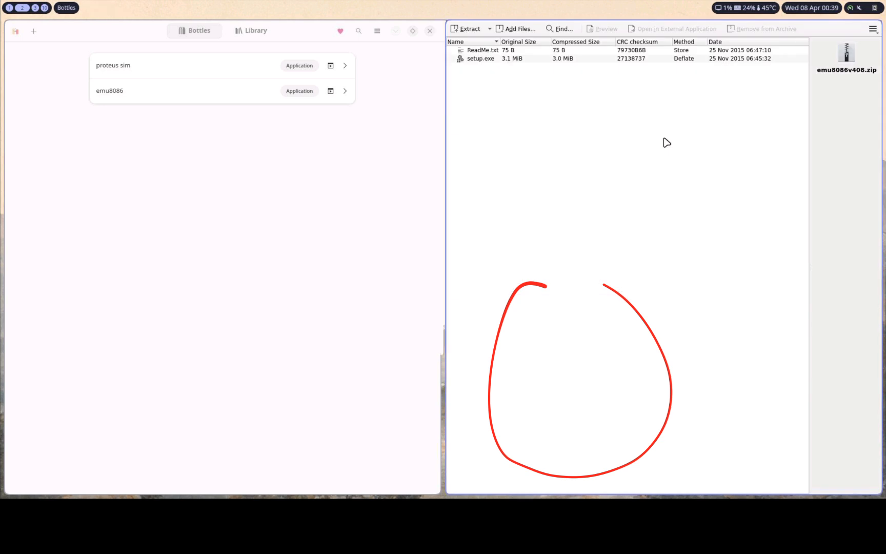
Look into the extracted emu8086v408 folder in Downloads with the Dolphin file manager, and close it again
key("super+d")
type("file")
key("Return")
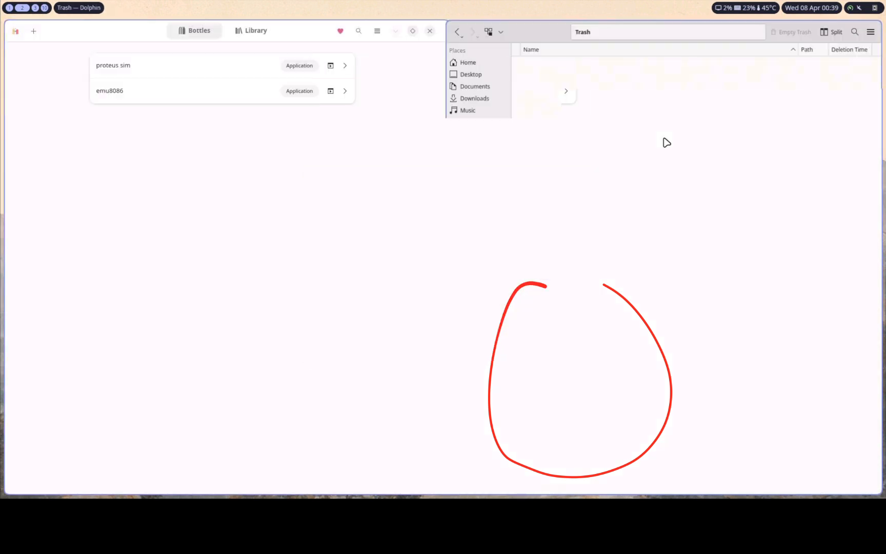
left_click(740, 29)
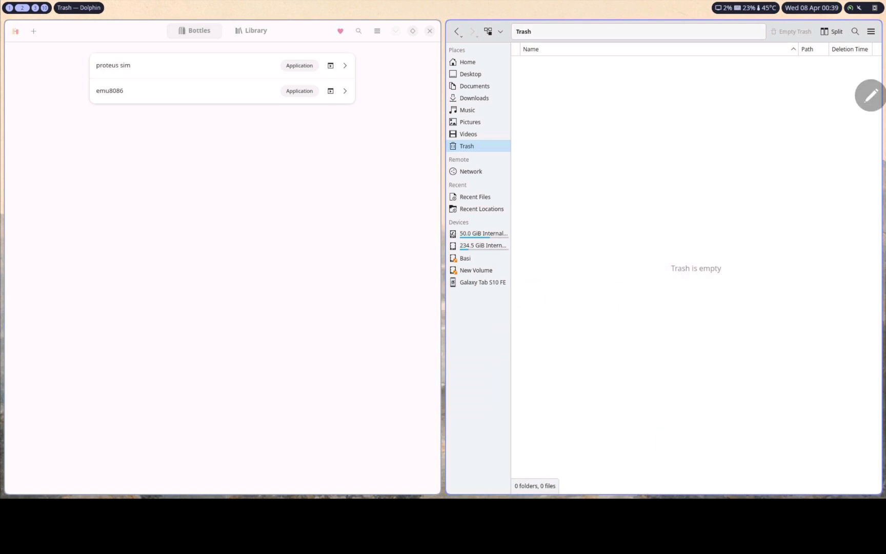
left_click(492, 99)
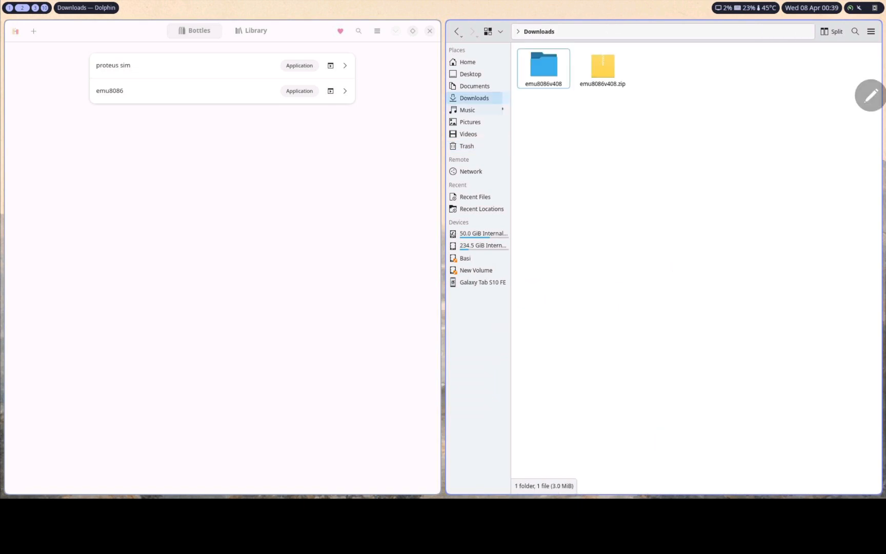
double_click(545, 80)
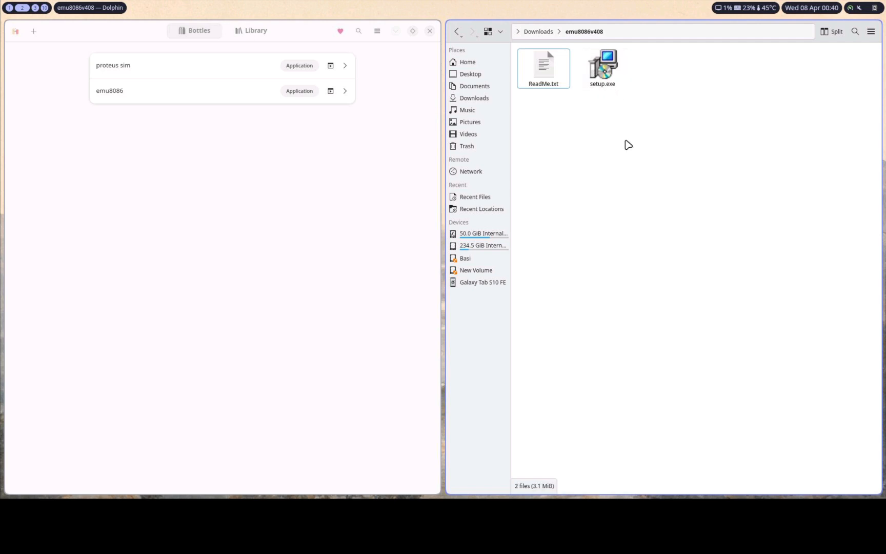
key("super+q")
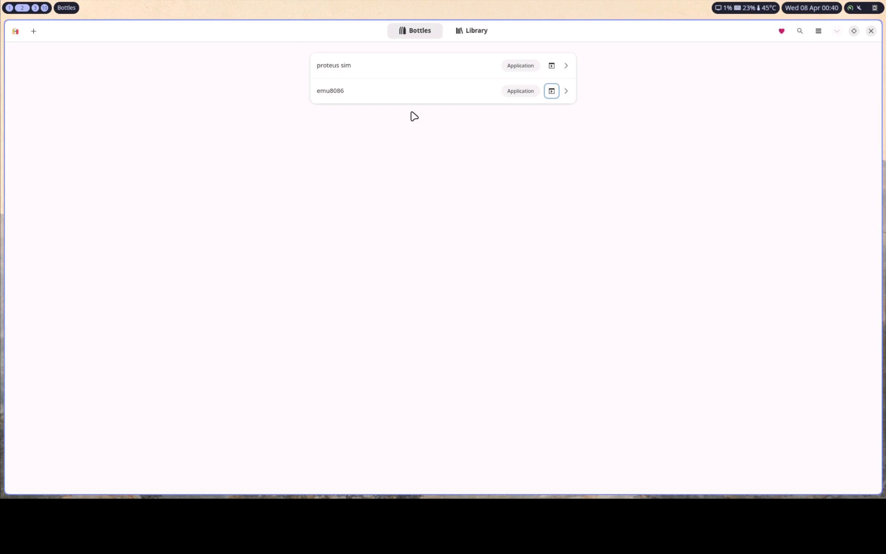
Close Bottles and launch it again from the application launcher
key("super+q")
key("super+d")
type("bott")
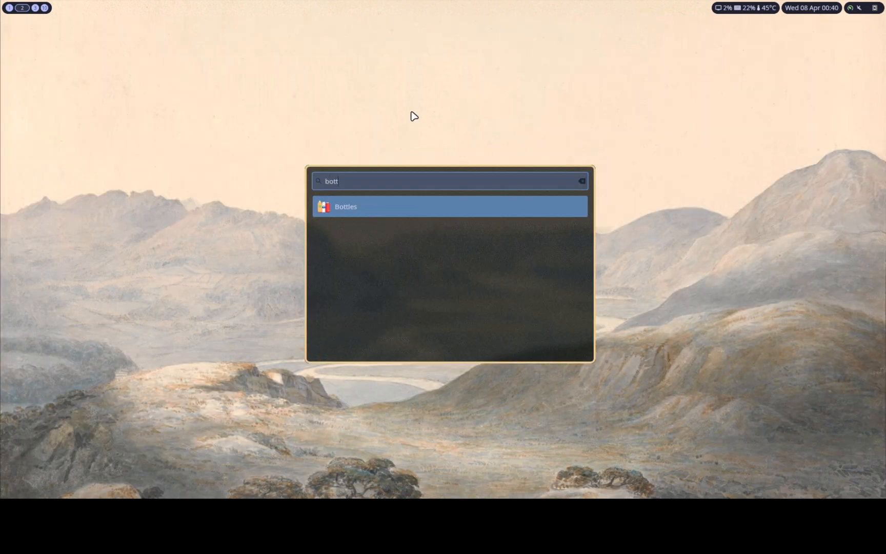
key("Return")
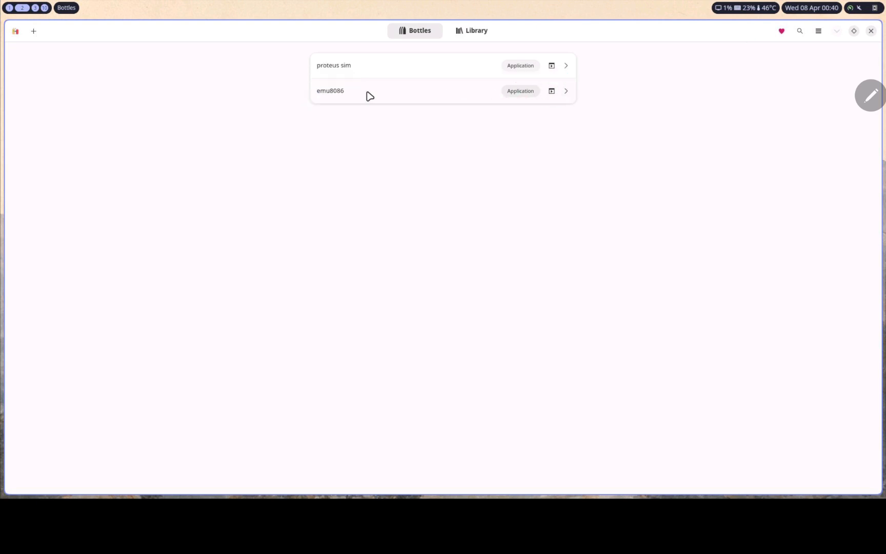
Create a bottle named "new emu8086" with the Application environment, the soda-9.0-1 runner and the default directory
left_click(35, 32)
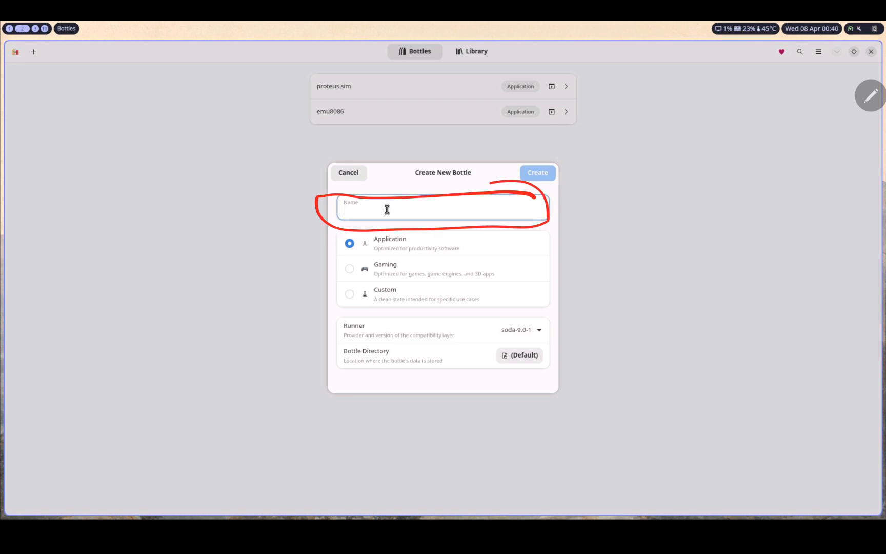
type("new8086")
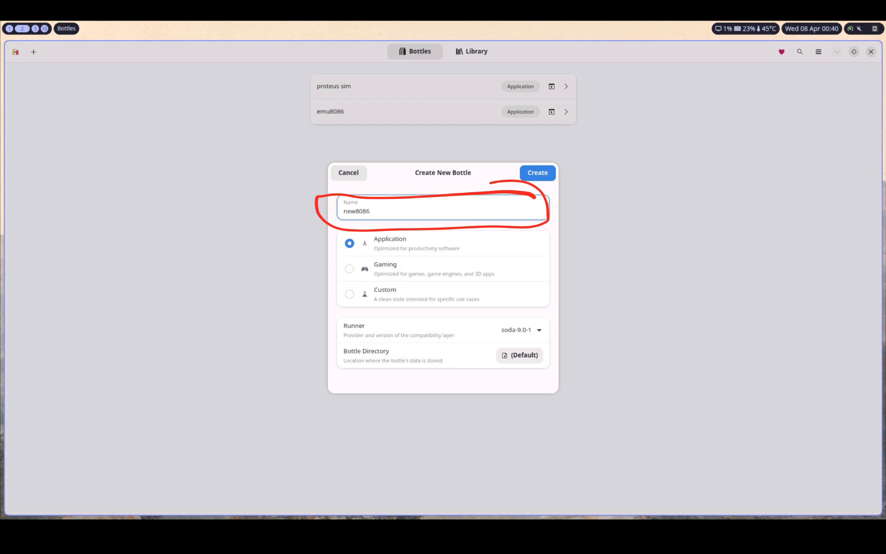
key("Left")
key("Left")
key("Left")
type("emu")
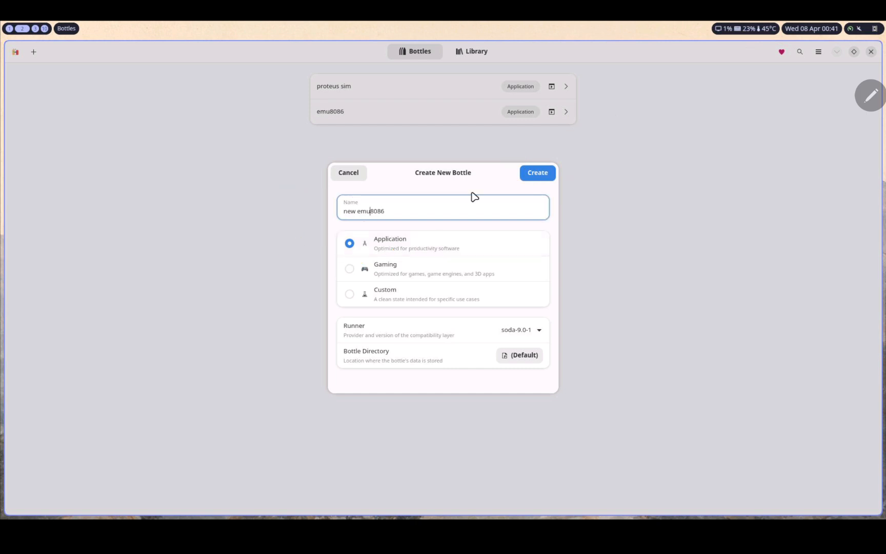
left_click(543, 177)
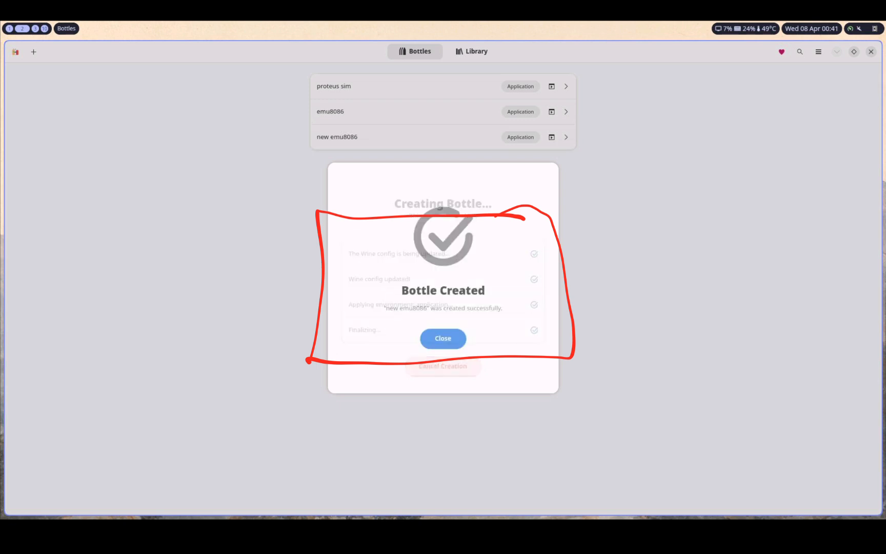
left_click_drag(600, 253, 724, 206)
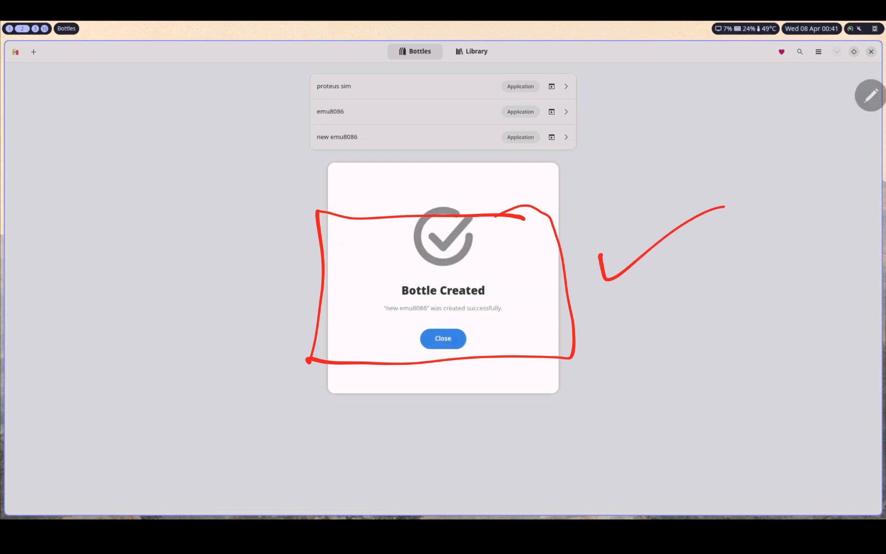
left_click_drag(575, 299, 680, 268)
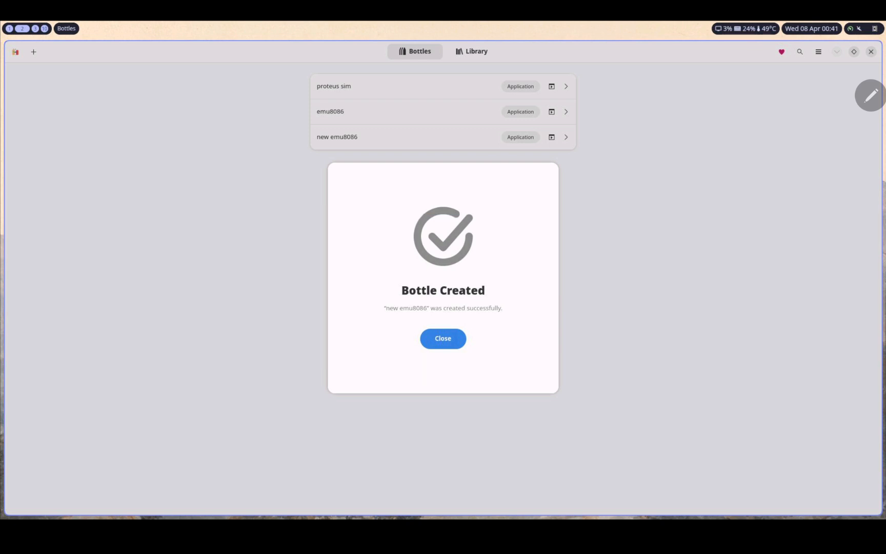
left_click(454, 340)
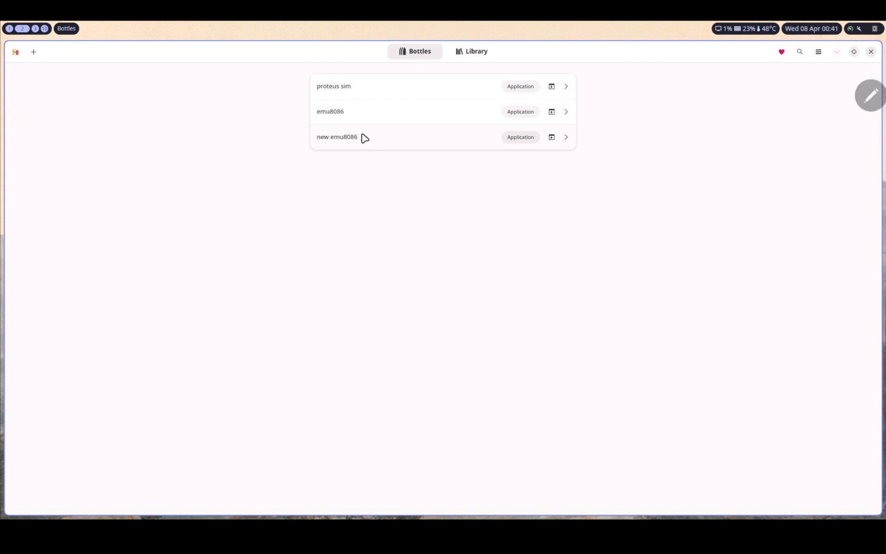
Open the details page of the "new emu8086" bottle
left_click_drag(377, 131, 291, 167)
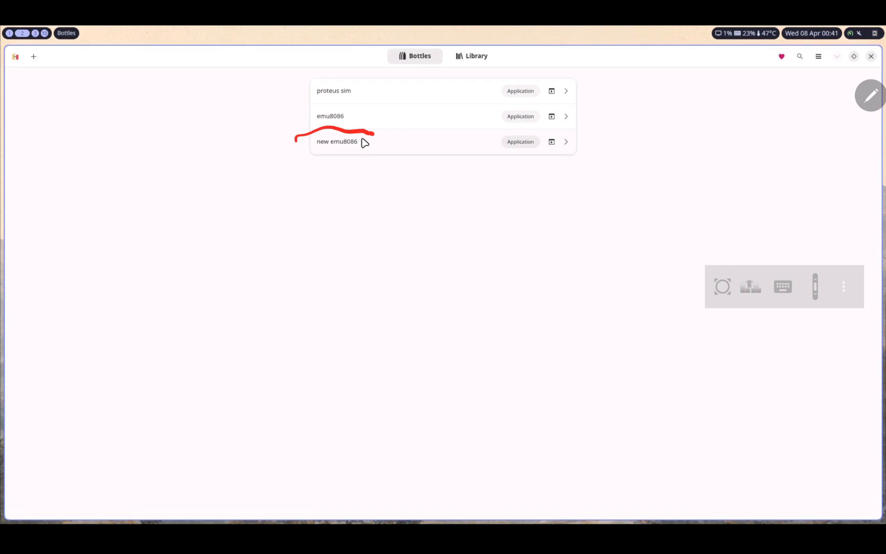
left_click(567, 143)
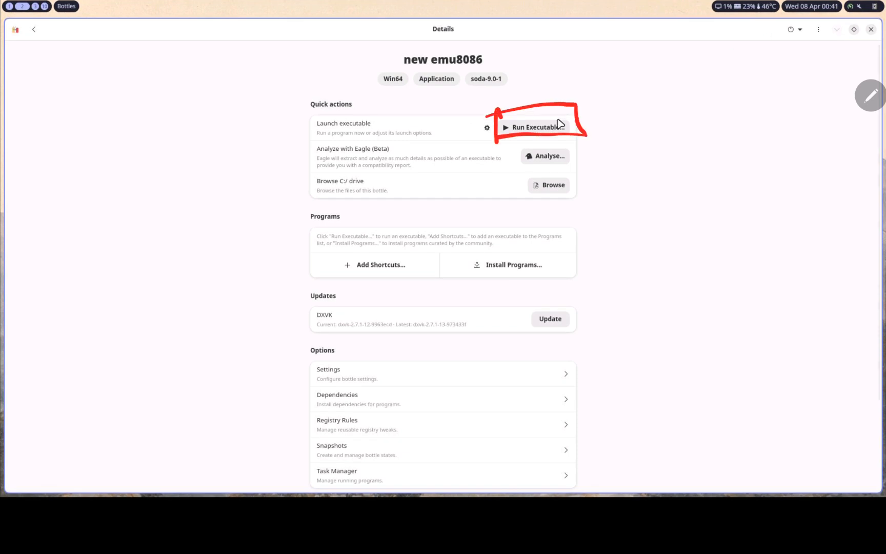
Run setup.exe from the emu8086v408 folder in Downloads inside the "new emu8086" bottle
left_click(558, 127)
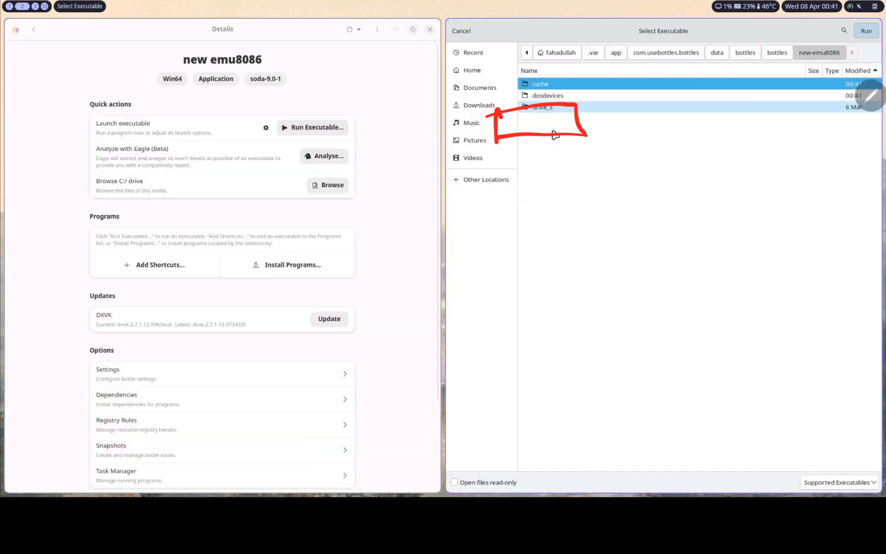
left_click(496, 91)
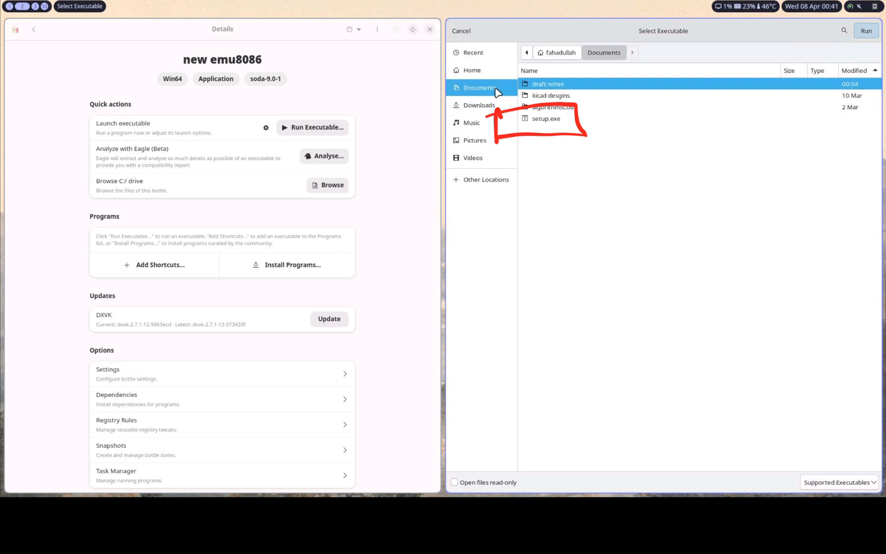
left_click(493, 105)
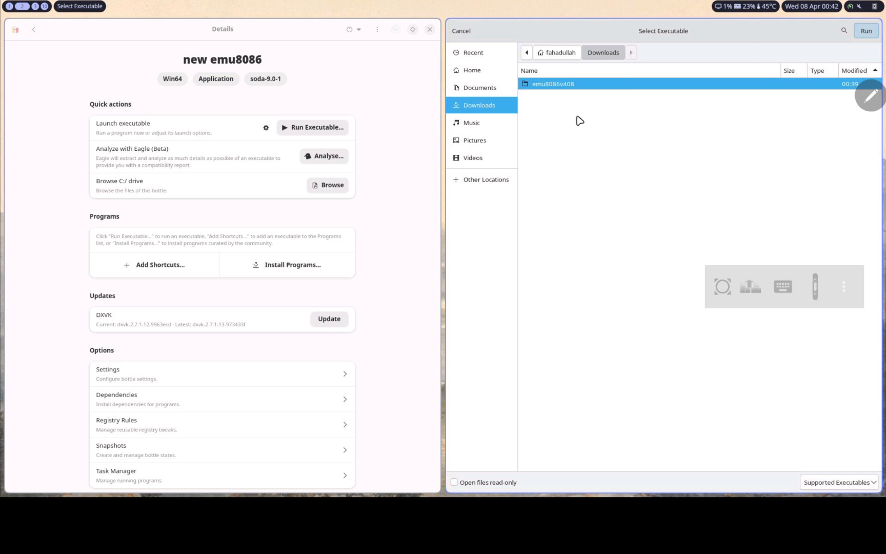
double_click(573, 83)
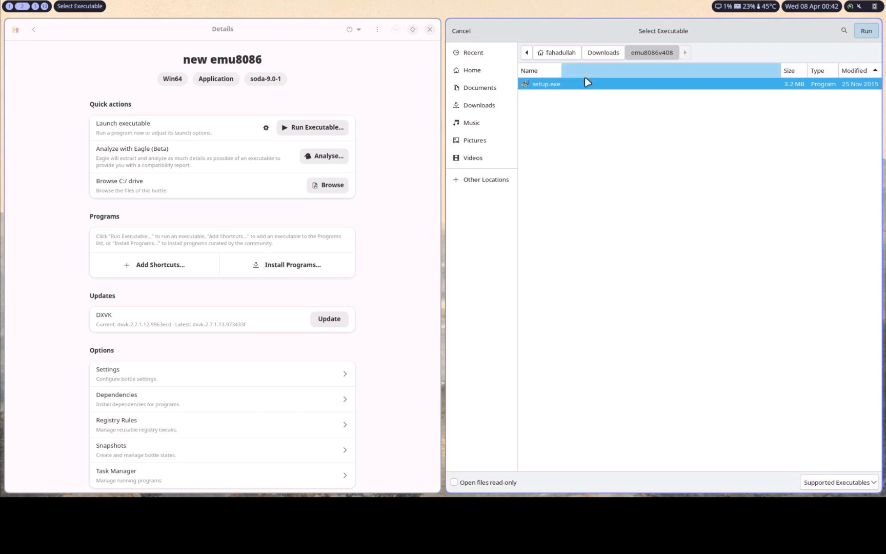
left_click(867, 31)
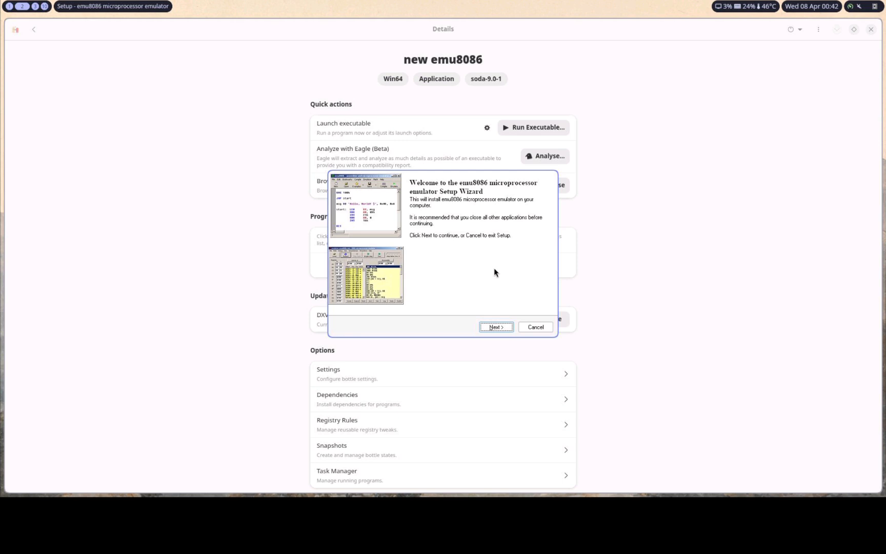
Complete the emu8086 setup wizard on workspace 4 with destination c:\emu8086 and Start Menu folder emu8086, and close the ReadMe
key("super+shift+4")
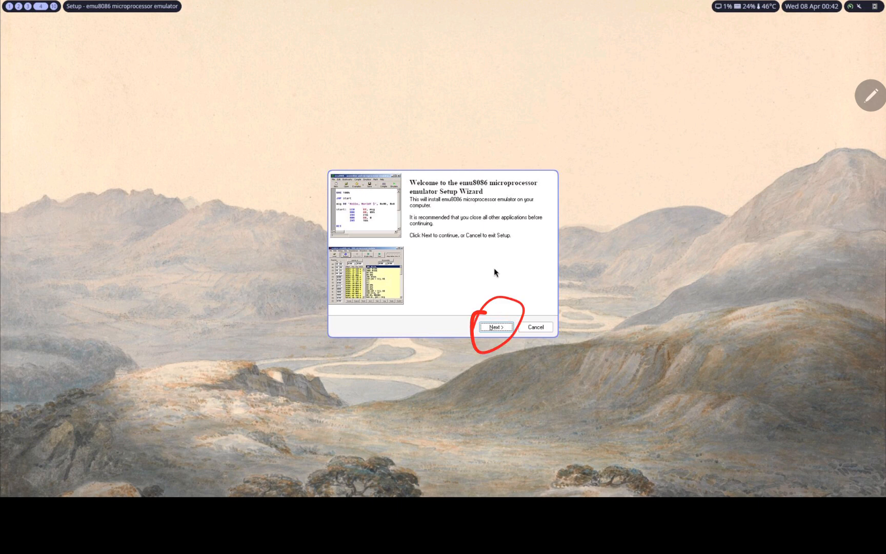
left_click(495, 328)
left_click(496, 328)
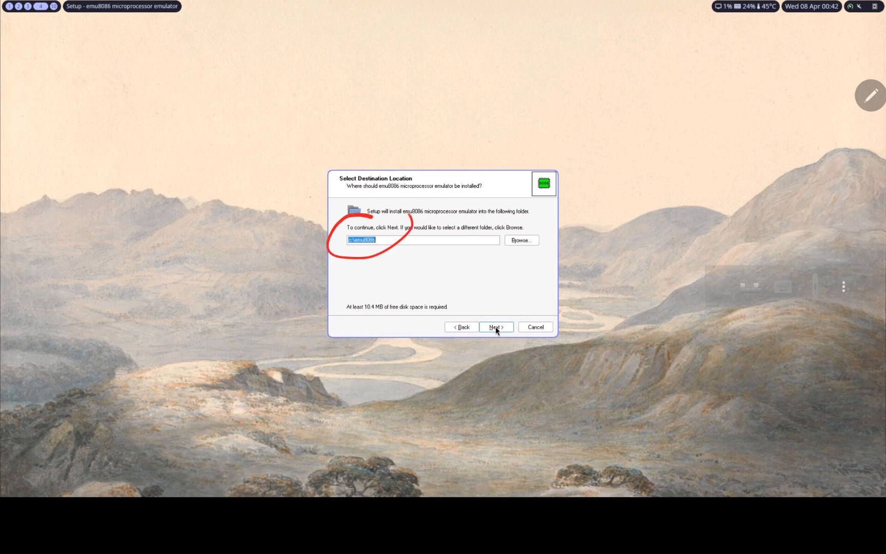
left_click(495, 327)
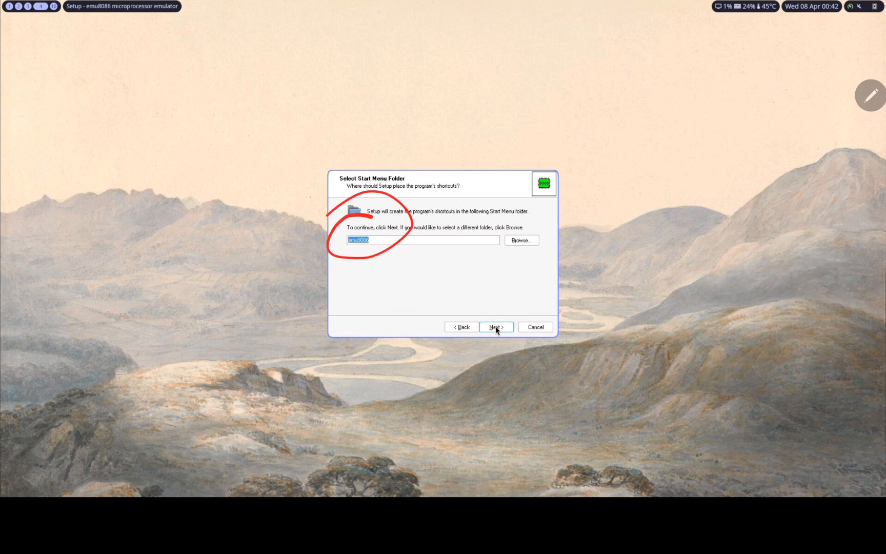
left_click(496, 328)
left_click(496, 327)
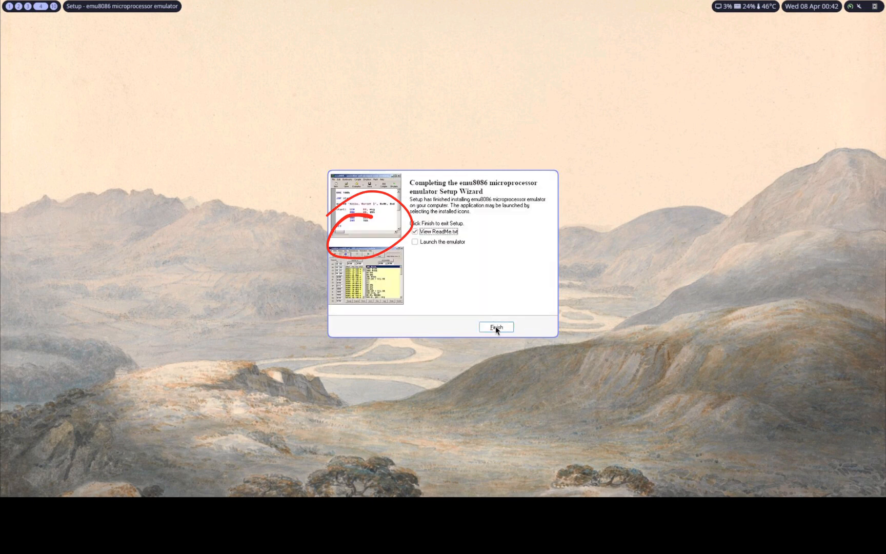
left_click(496, 327)
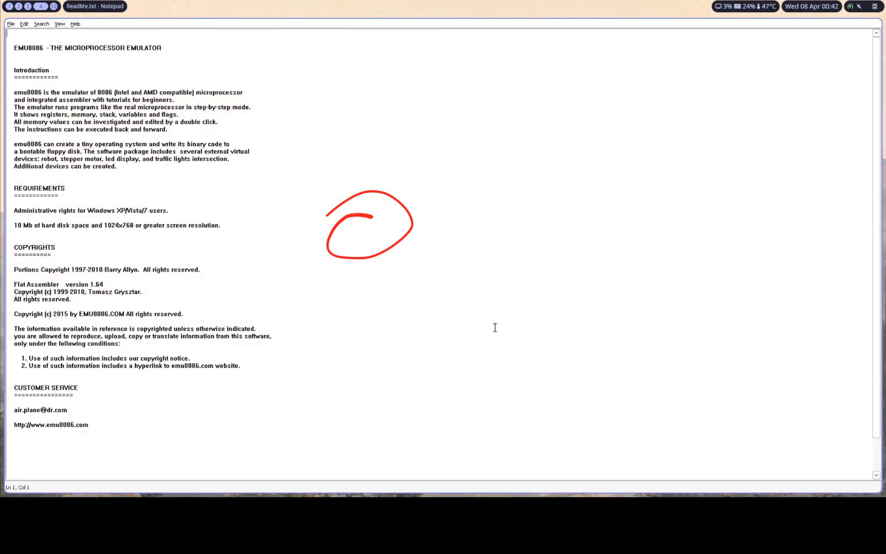
key("super+q")
Add emu8086.exe from the bottle's drive_c/emu8086 folder as a program shortcut in the "new emu8086" bottle
key("super+2")
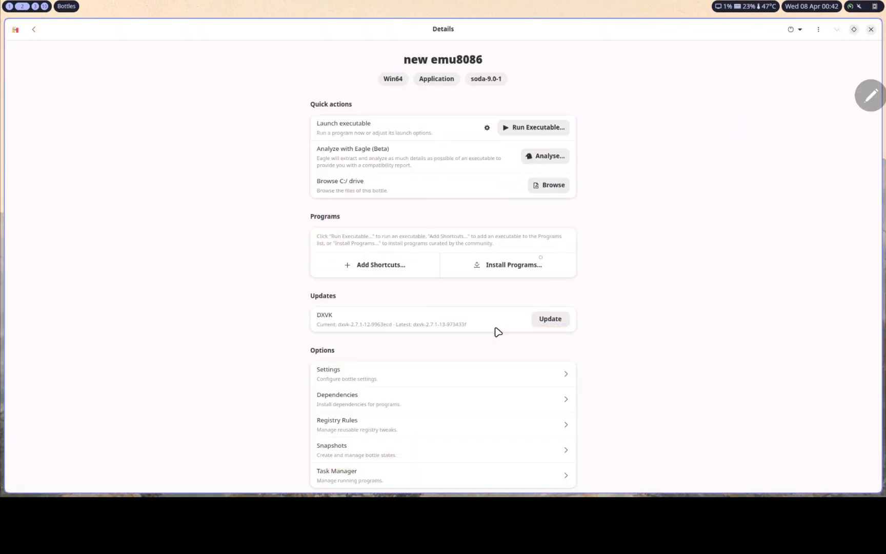
mouse_move(428, 204)
left_mouse_down()
mouse_move(346, 196)
mouse_move(421, 282)
mouse_move(519, 193)
mouse_move(359, 210)
left_mouse_up()
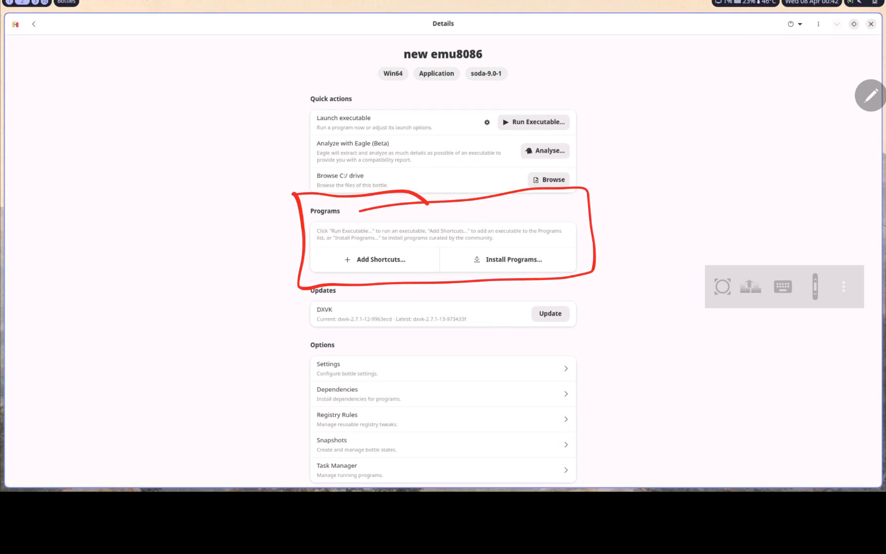
left_click(416, 262)
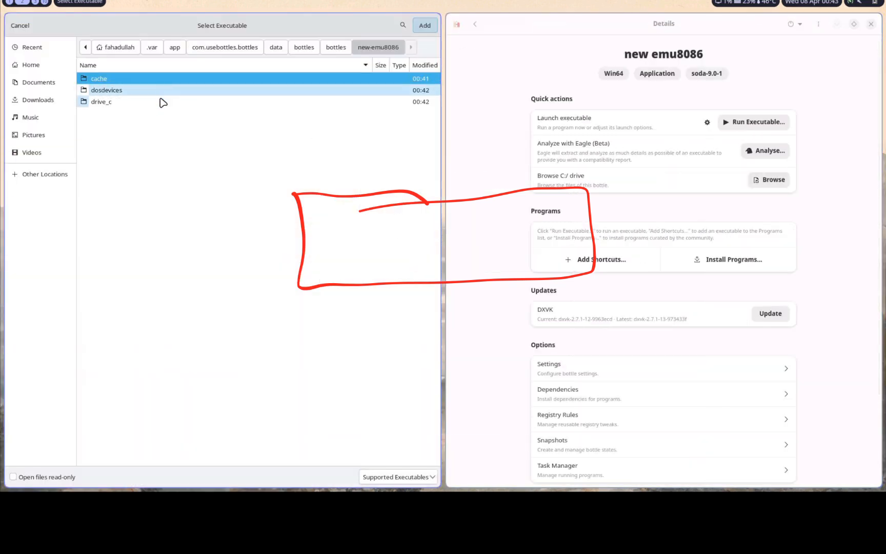
left_click(153, 102)
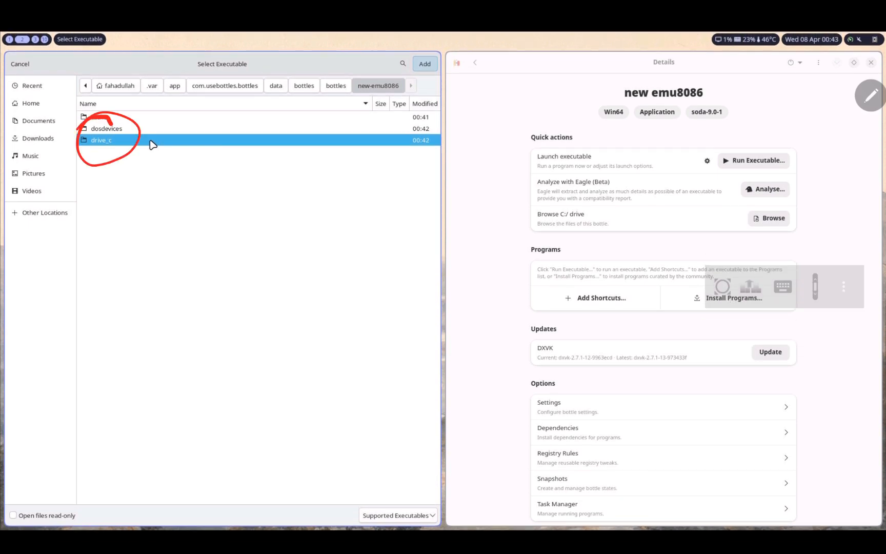
double_click(150, 141)
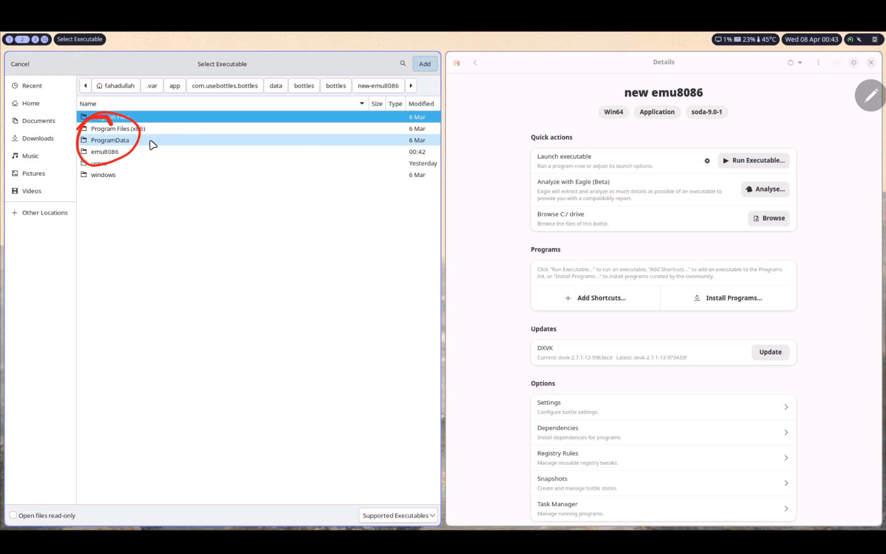
left_click(125, 156)
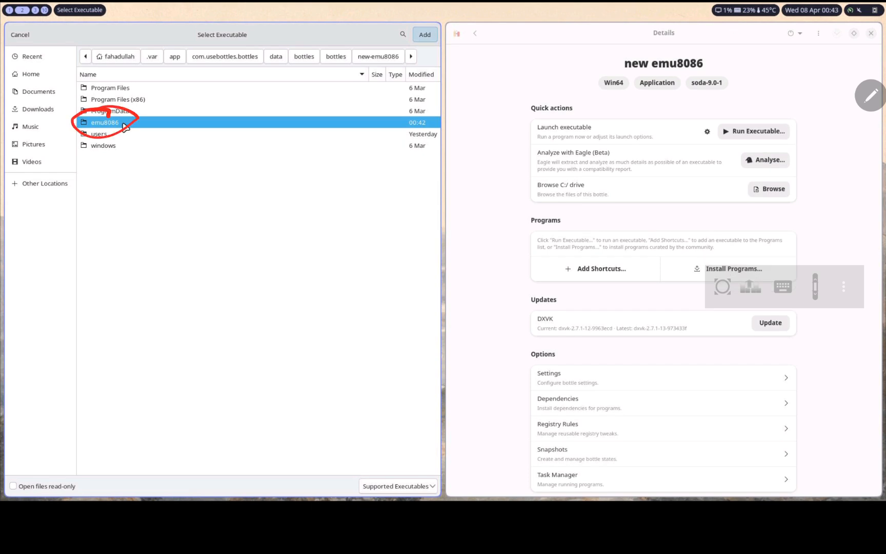
double_click(123, 124)
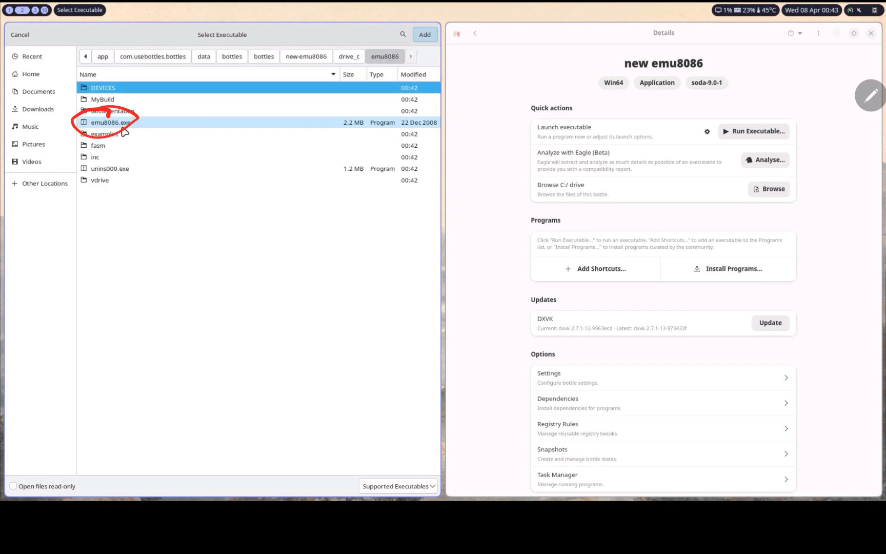
left_click(154, 128)
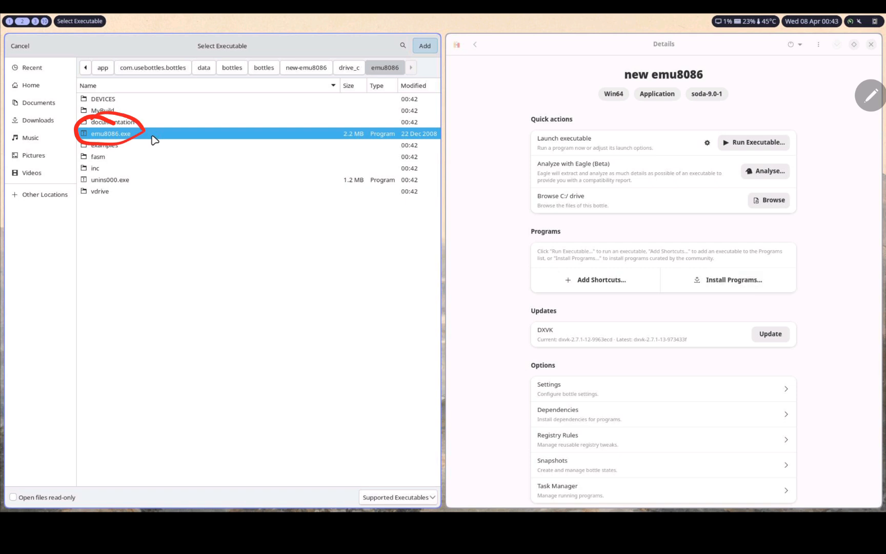
left_click(430, 49)
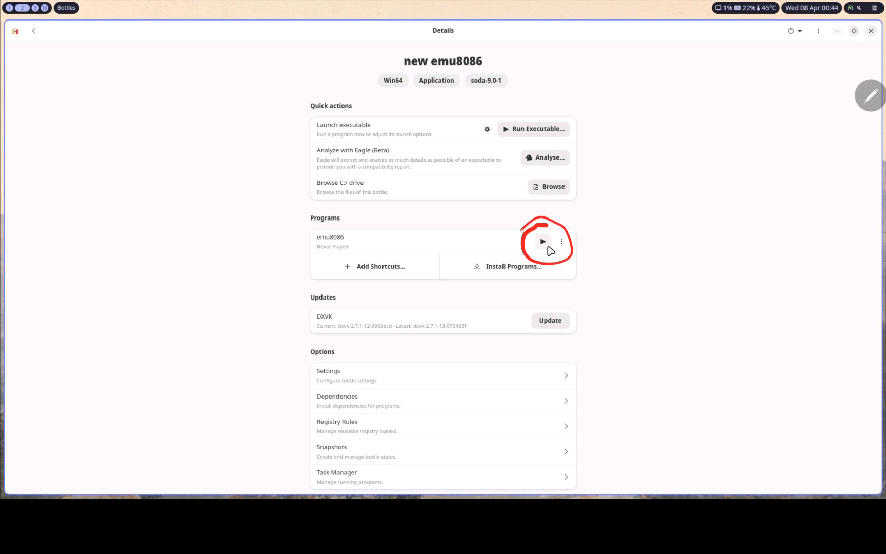
Launch emu8086 from the "new emu8086" bottle, move its welcome window to workspace 4 and return to Bottles on workspace 2
left_click(548, 247)
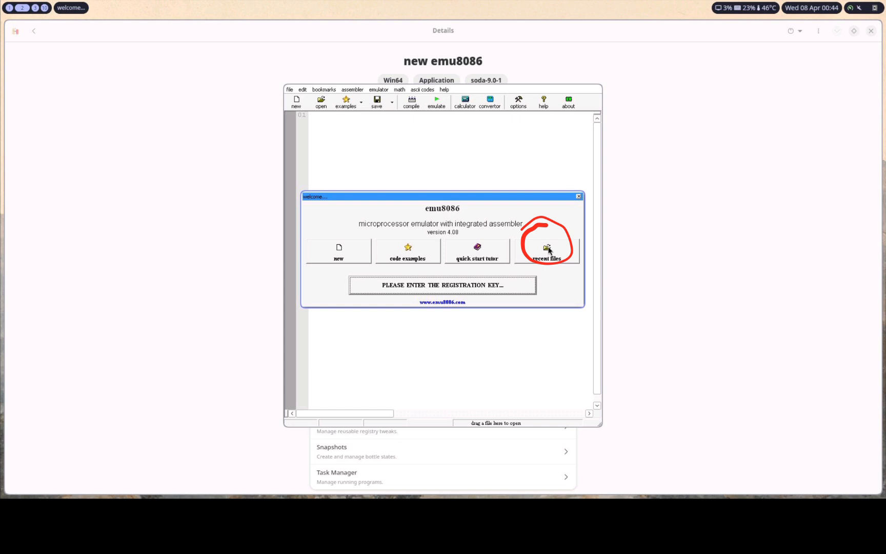
key("super+shift+4")
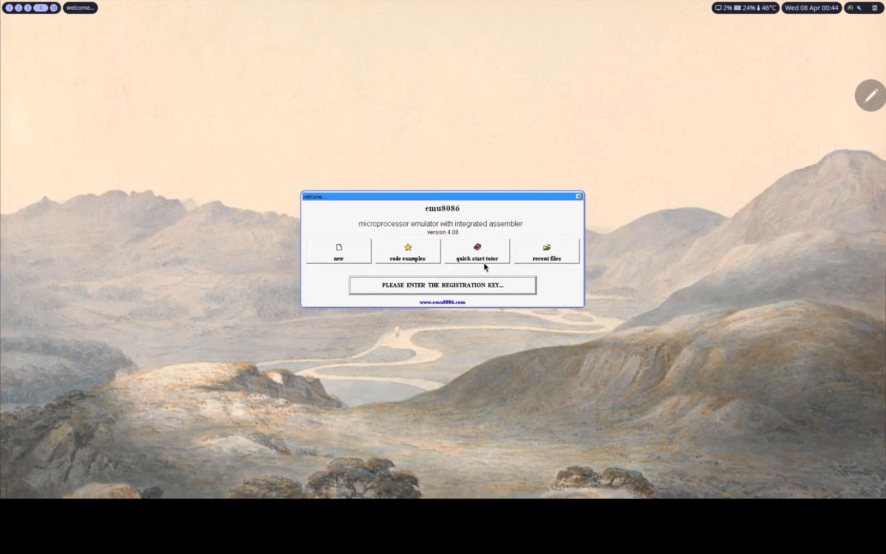
key("super+2")
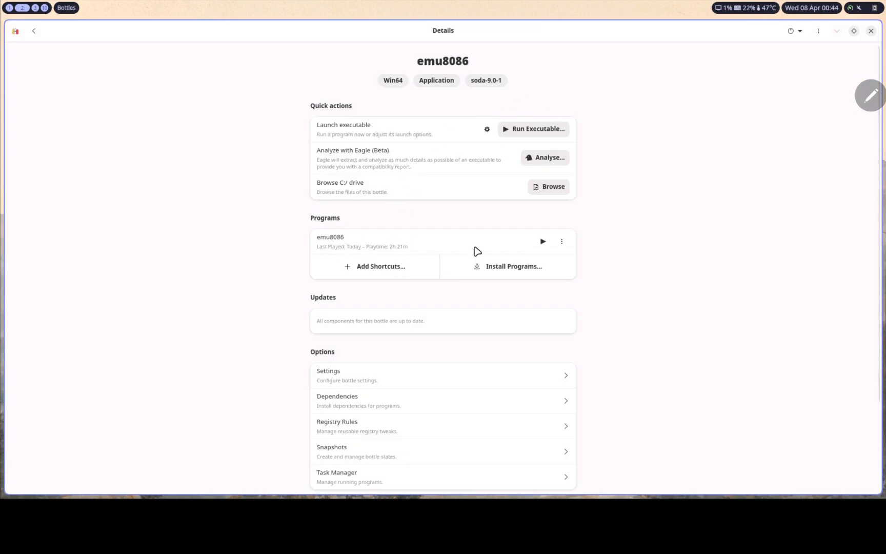
Launch emu8086 from the existing "emu8086" bottle, dismiss the welcome dialog and open the emulator window
left_click(543, 242)
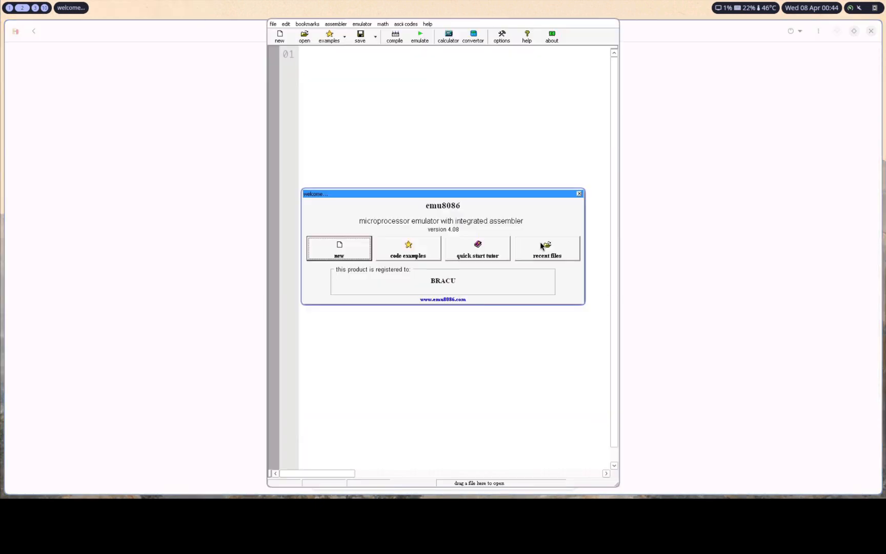
left_click(579, 193)
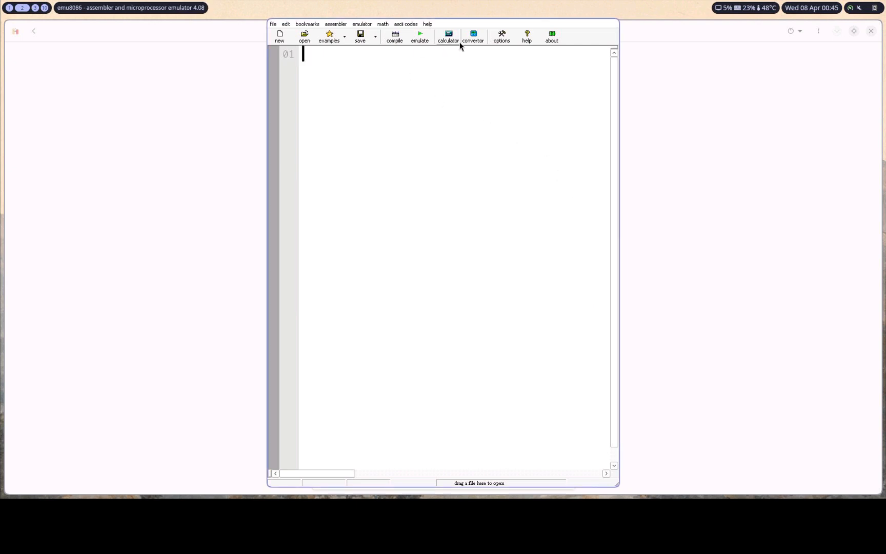
left_click(425, 38)
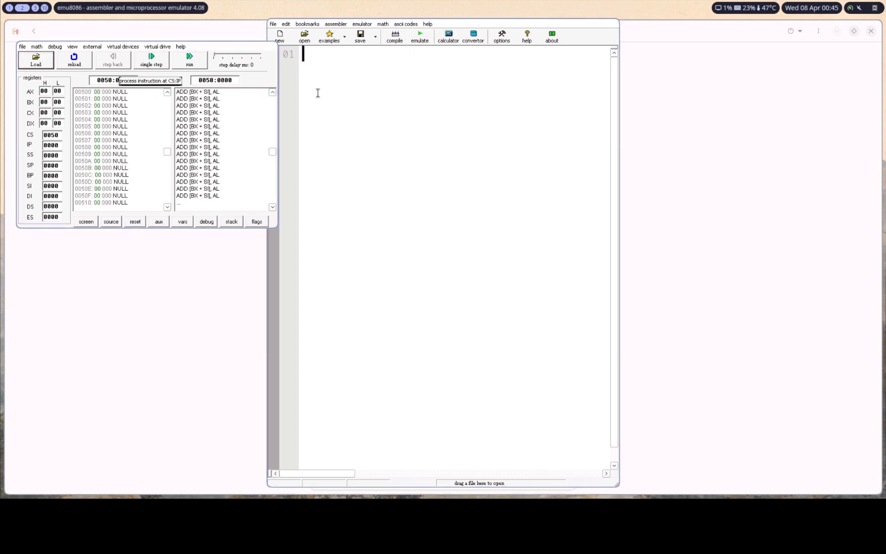
Move the Bottles window to workspace 5 and return to the emu8086 windows on workspace 2
key("shift+super+5")
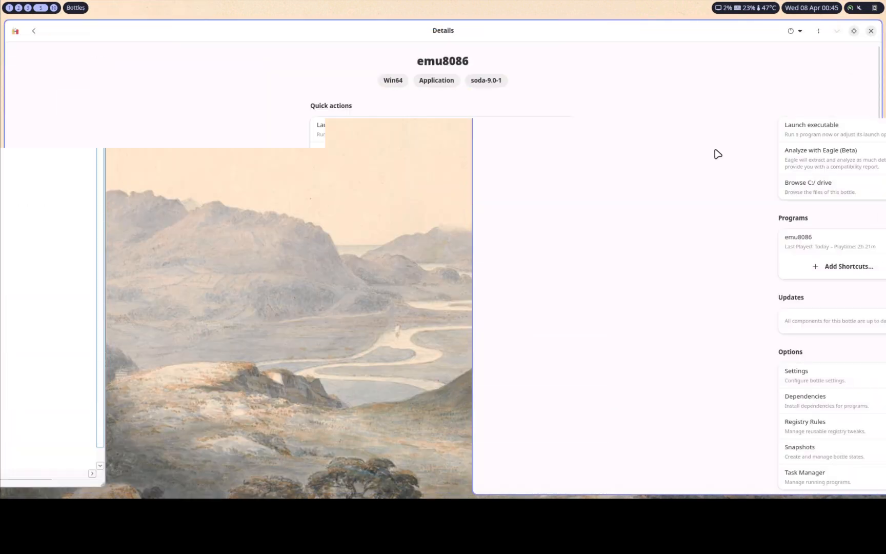
key("super+2")
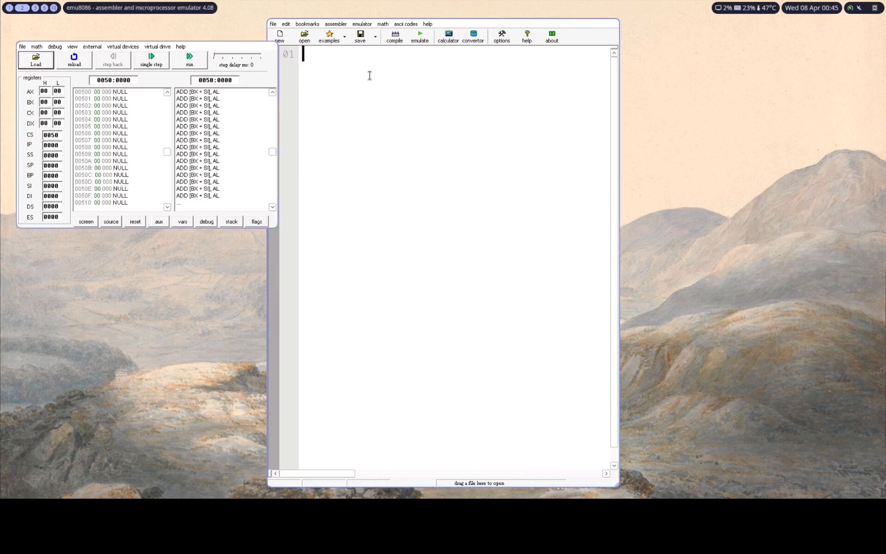